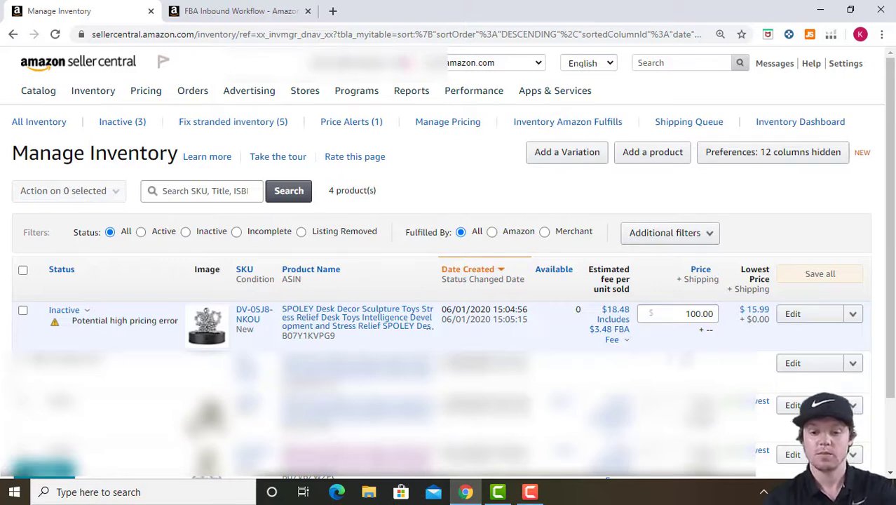
# Start a send/replenish inventory workflow for the SPOLEY desk sculpture and create a new shipping plan with case-packed products
pyautogui.click(854, 315)
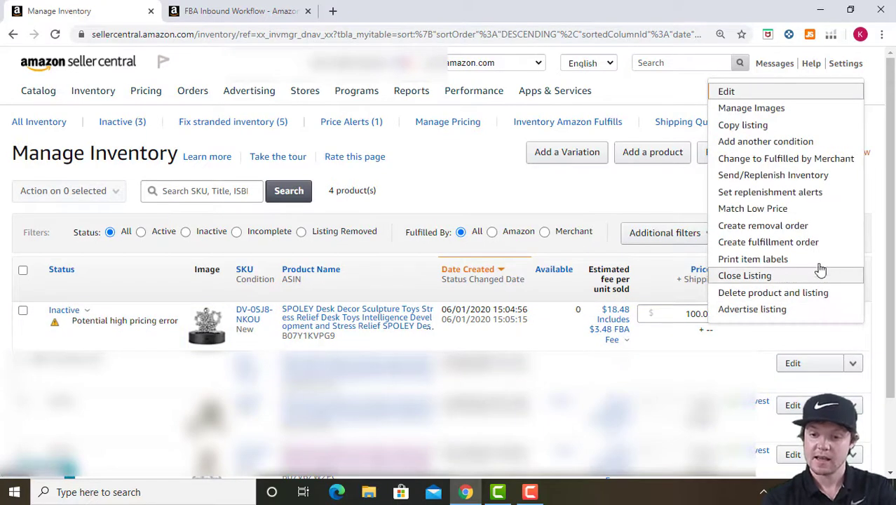
pyautogui.click(811, 176)
pyautogui.click(241, 13)
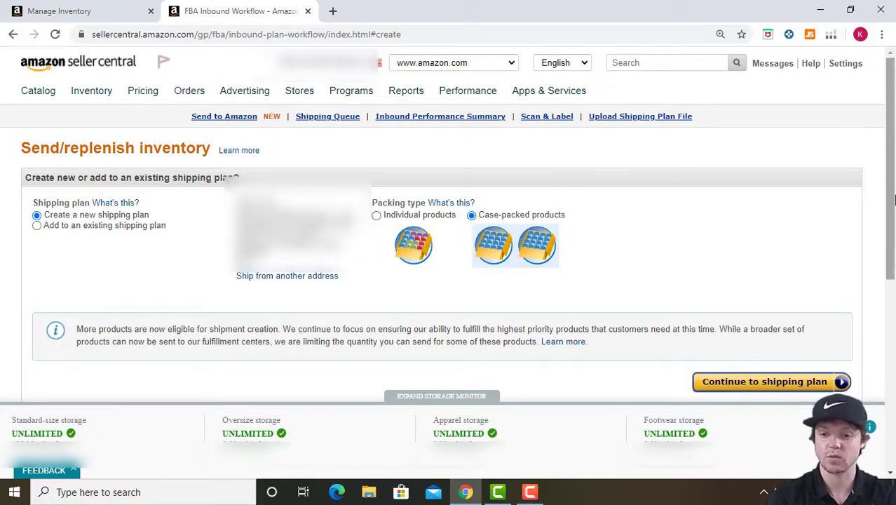
pyautogui.moveTo(894, 201); pyautogui.dragTo(894, 257)
pyautogui.click(805, 280)
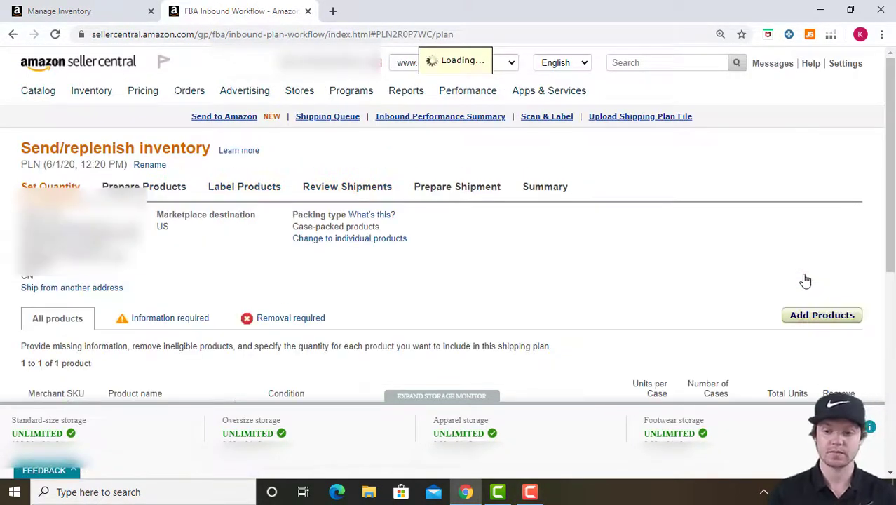
# Set the shipment quantity to 50 units per case and 30 cases, and continue to product preparation
pyautogui.moveTo(894, 199); pyautogui.dragTo(895, 294)
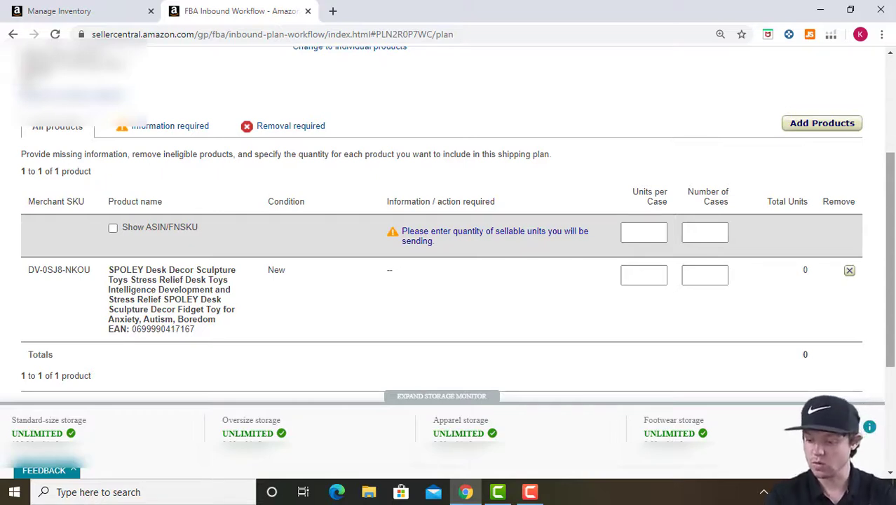
pyautogui.click(640, 233)
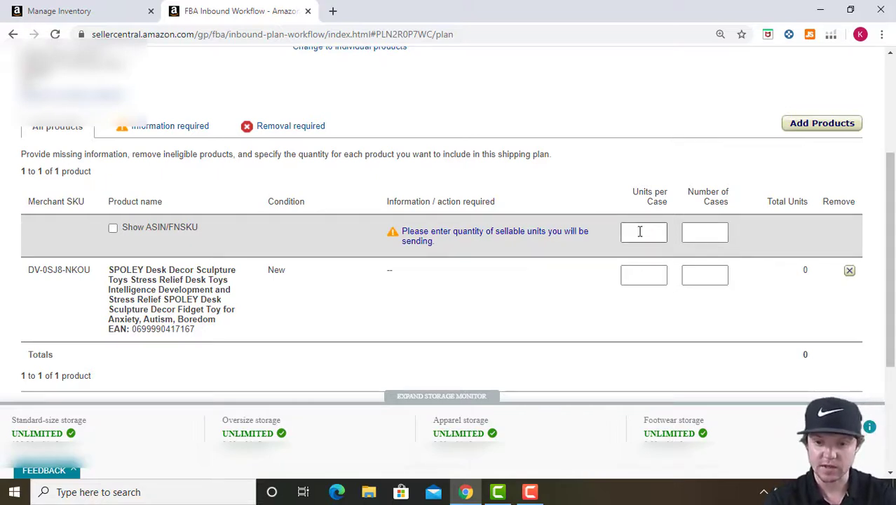
pyautogui.write('50')
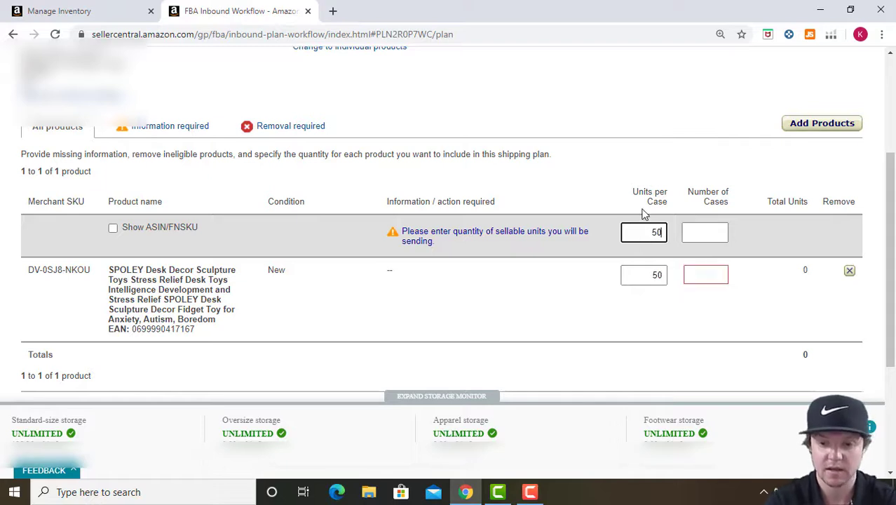
pyautogui.click(709, 232)
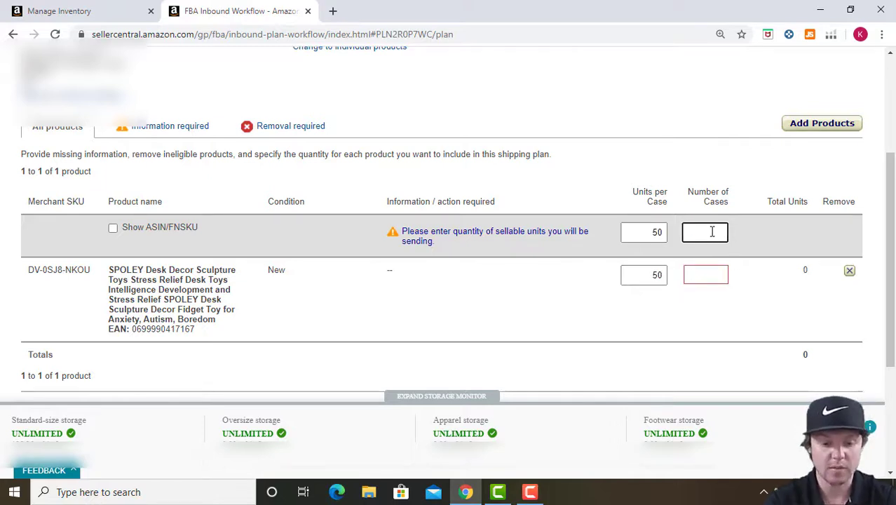
pyautogui.write('30')
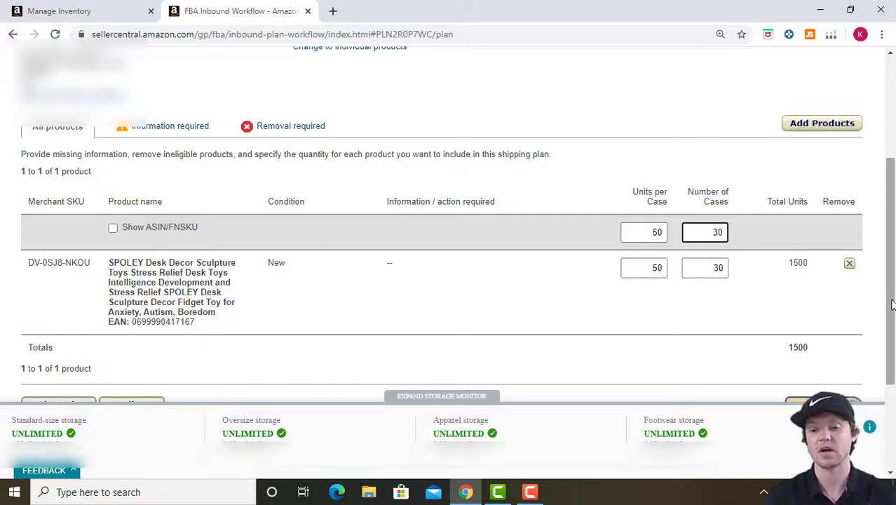
pyautogui.moveTo(891, 303); pyautogui.dragTo(893, 349)
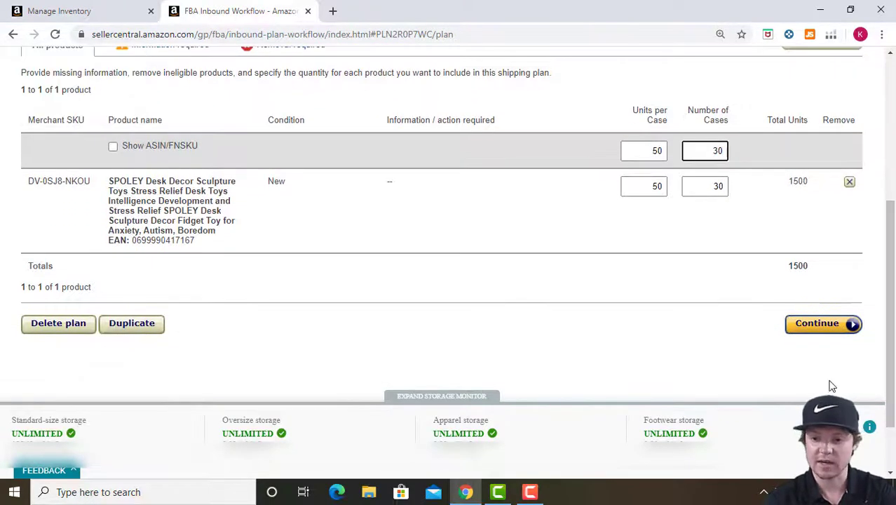
pyautogui.click(839, 326)
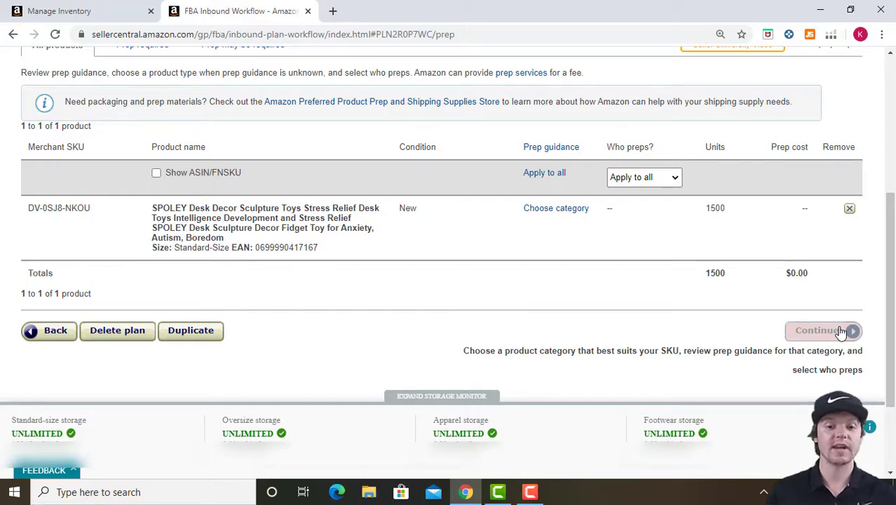
# Set who preps to Merchant for all products in the plan
pyautogui.moveTo(891, 315); pyautogui.dragTo(895, 176)
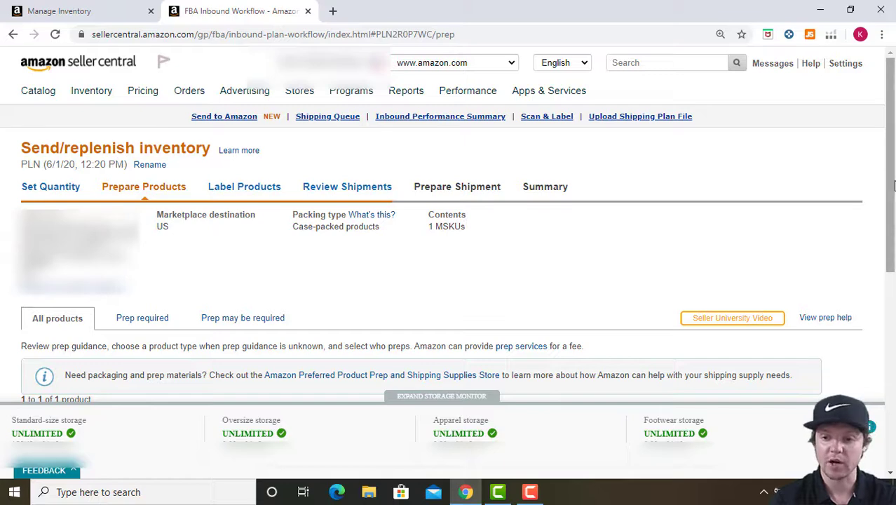
pyautogui.moveTo(892, 183); pyautogui.dragTo(892, 268)
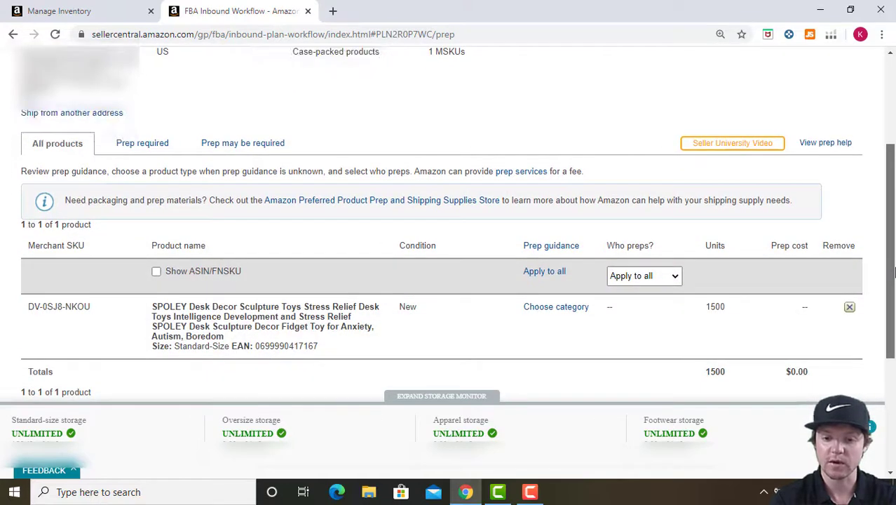
pyautogui.click(673, 279)
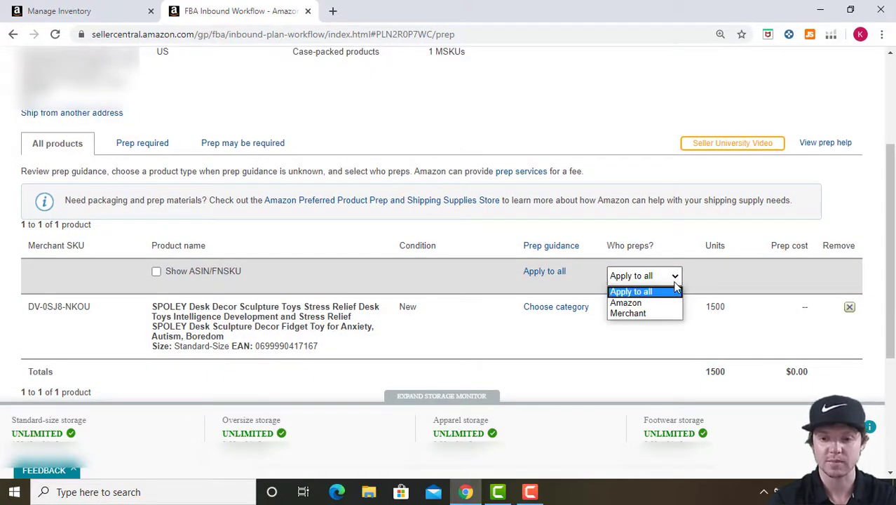
pyautogui.click(667, 313)
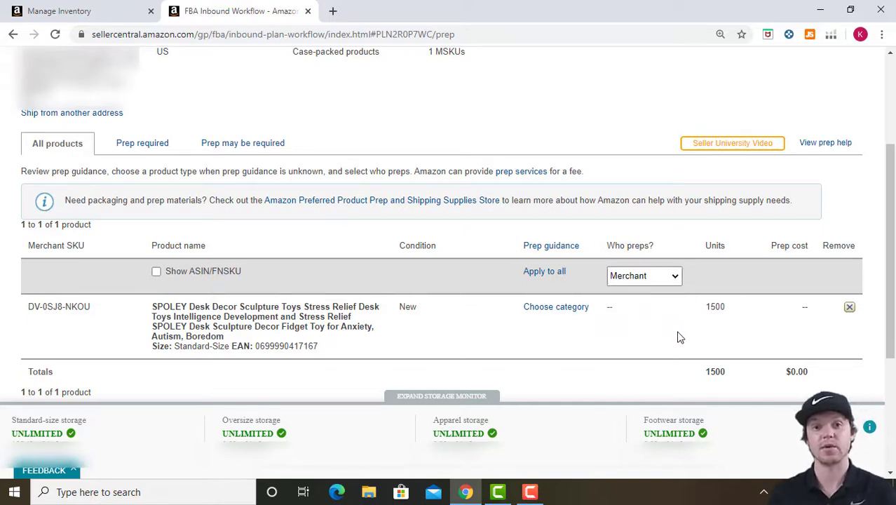
pyautogui.scroll(2, 283, 164)
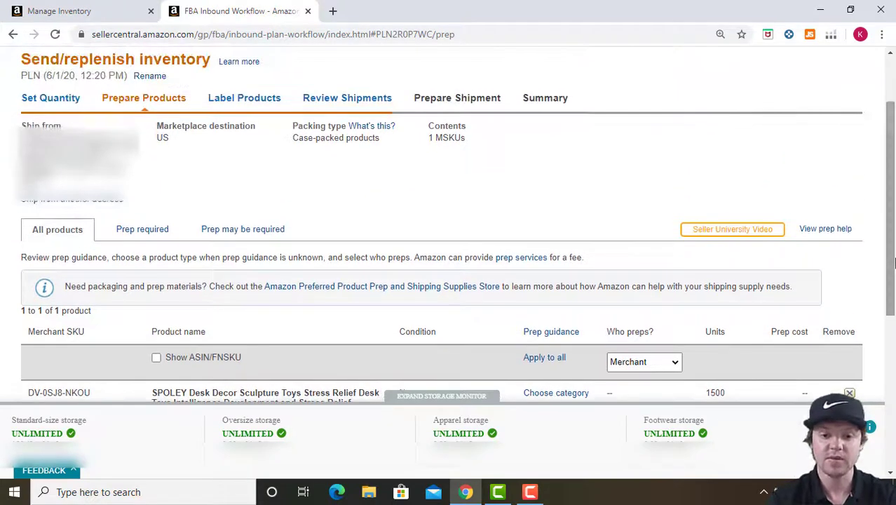
# Go to the product labelling stage, check the merchant label settings, and continue to the shipment review
pyautogui.click(260, 98)
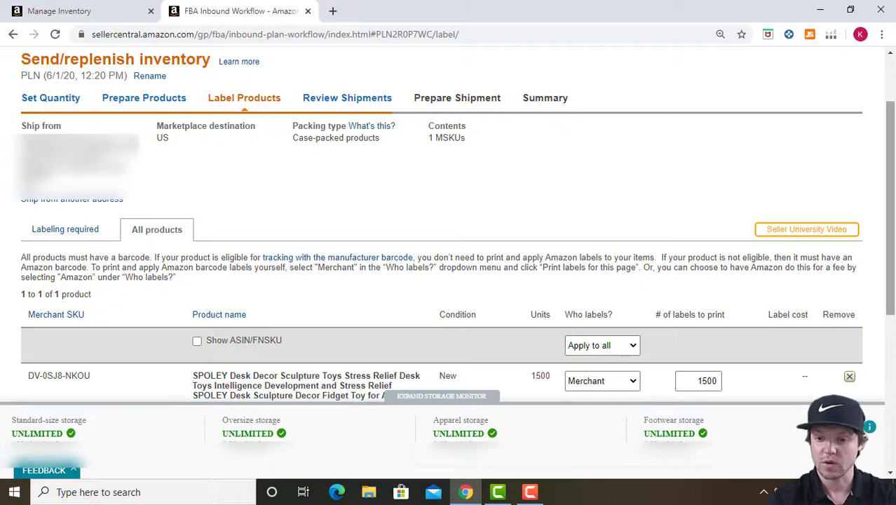
pyautogui.moveTo(893, 217); pyautogui.dragTo(893, 240)
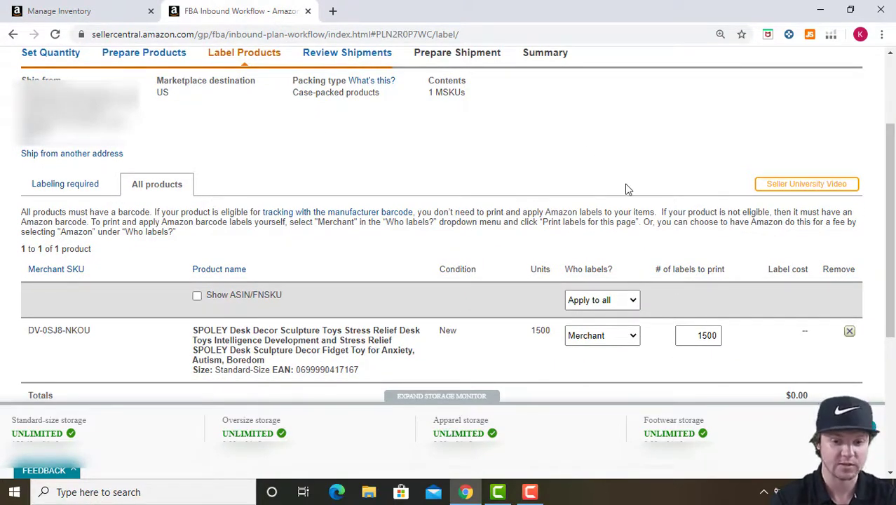
pyautogui.moveTo(893, 208); pyautogui.dragTo(893, 260)
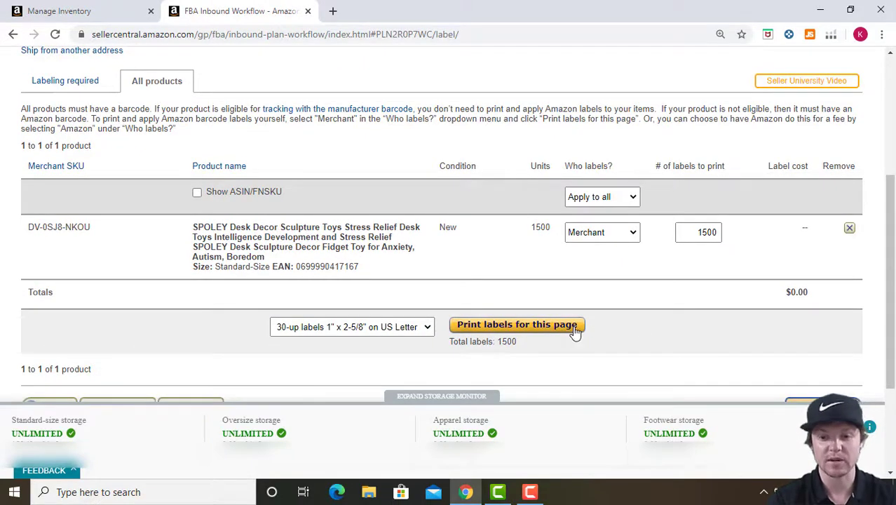
pyautogui.moveTo(893, 308); pyautogui.dragTo(893, 333)
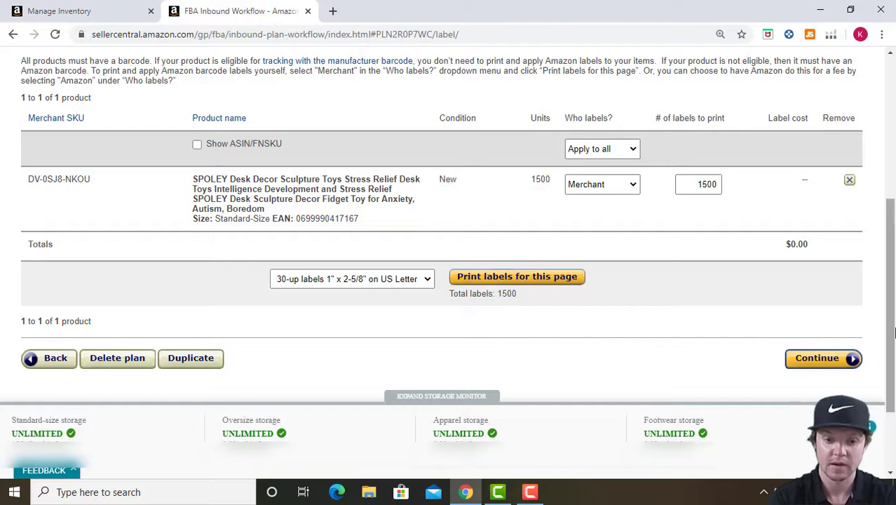
pyautogui.click(848, 359)
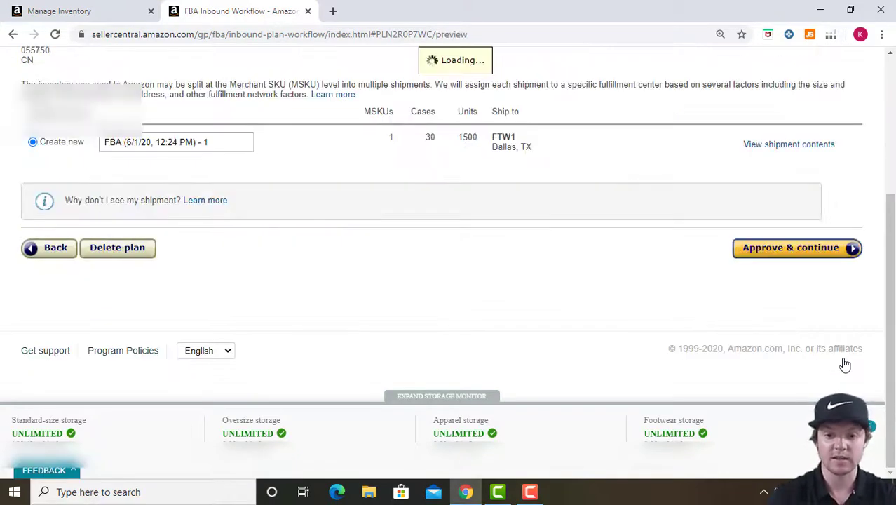
# Review and approve the proposed shipment, and open it for preparation
pyautogui.moveTo(893, 335); pyautogui.dragTo(893, 262)
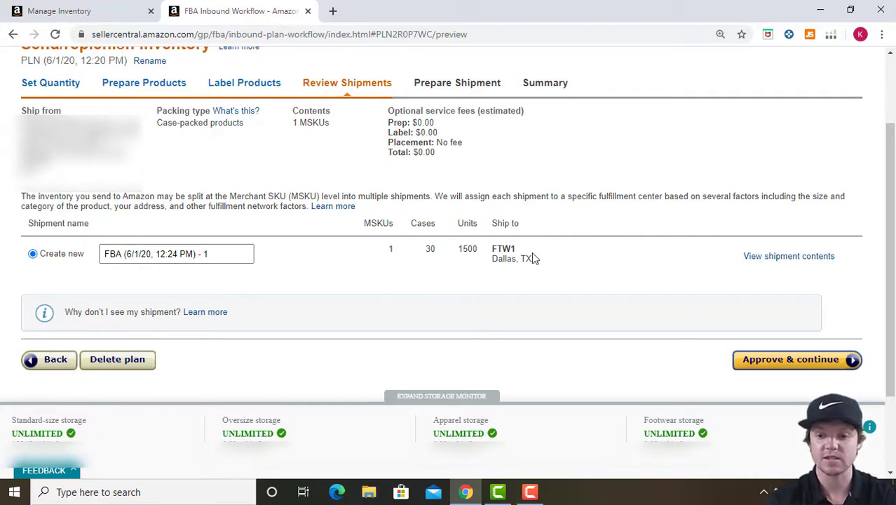
pyautogui.click(784, 361)
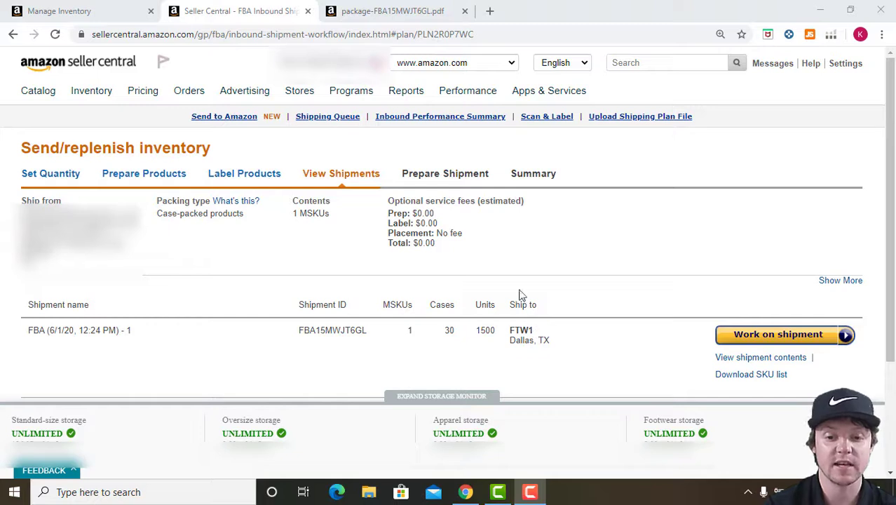
pyautogui.click(774, 341)
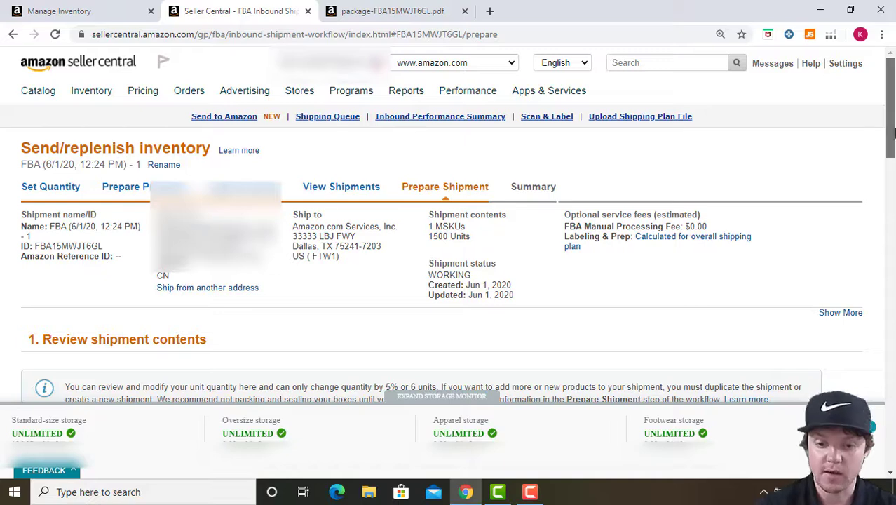
# Examine the shipment's shipping service, packing options, box weight and dimensions, and shipping label settings
pyautogui.moveTo(891, 133); pyautogui.dragTo(893, 194)
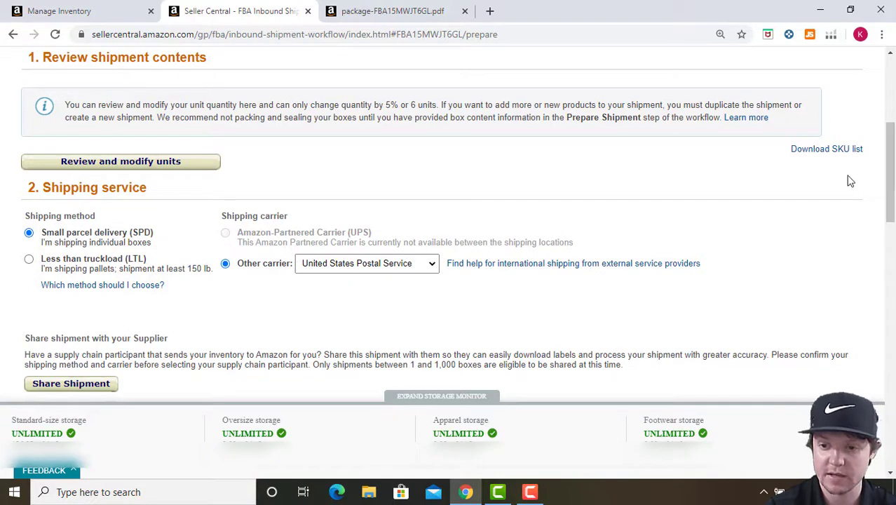
pyautogui.moveTo(891, 189); pyautogui.dragTo(892, 275)
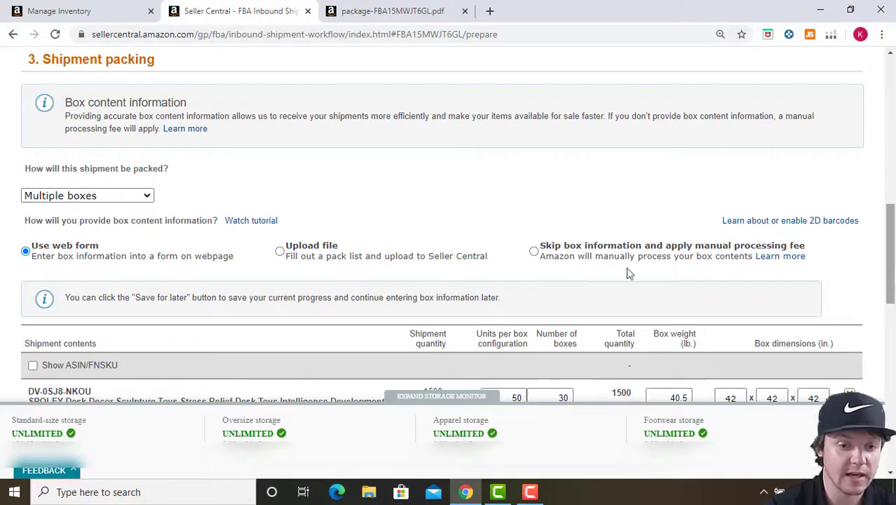
pyautogui.click(148, 199)
pyautogui.click(257, 203)
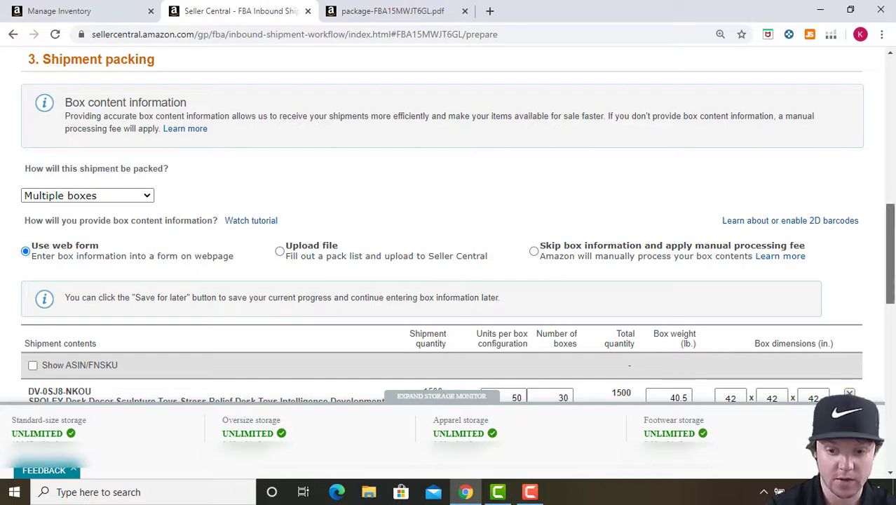
pyautogui.moveTo(892, 250); pyautogui.dragTo(892, 282)
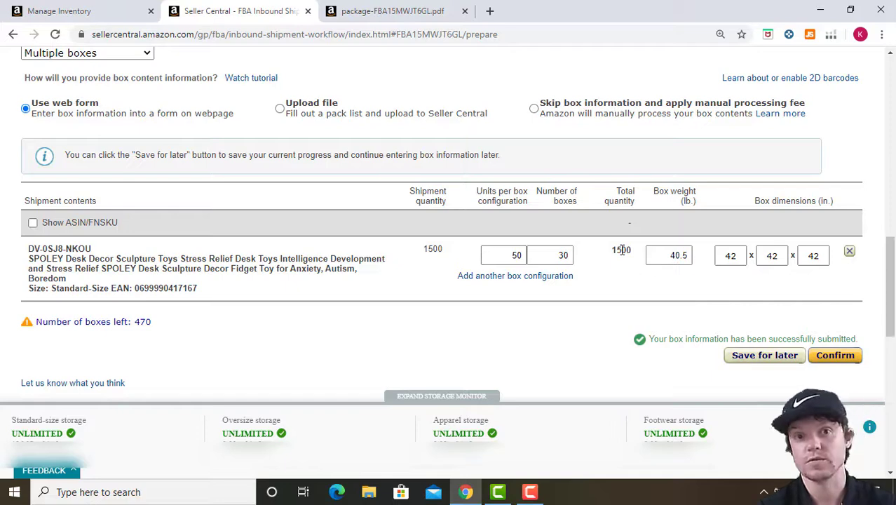
pyautogui.click(685, 254)
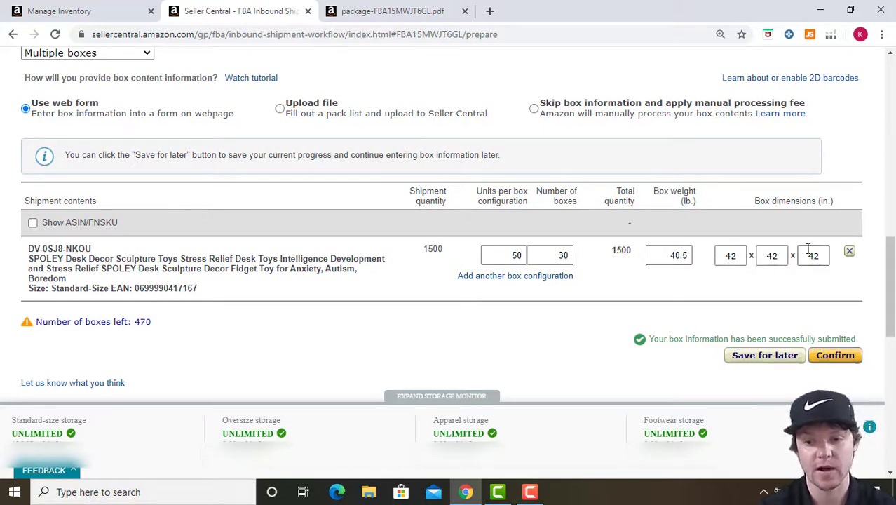
pyautogui.moveTo(893, 295); pyautogui.dragTo(894, 299)
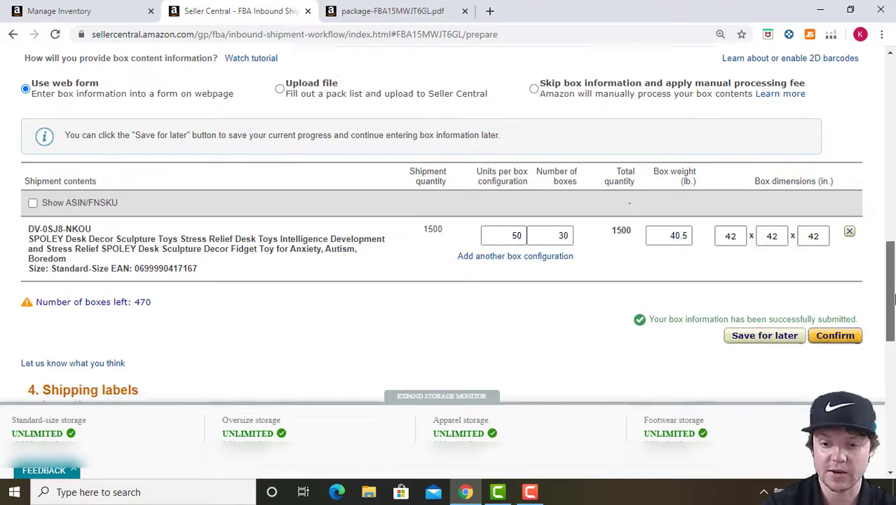
pyautogui.scroll(-1, 893, 299)
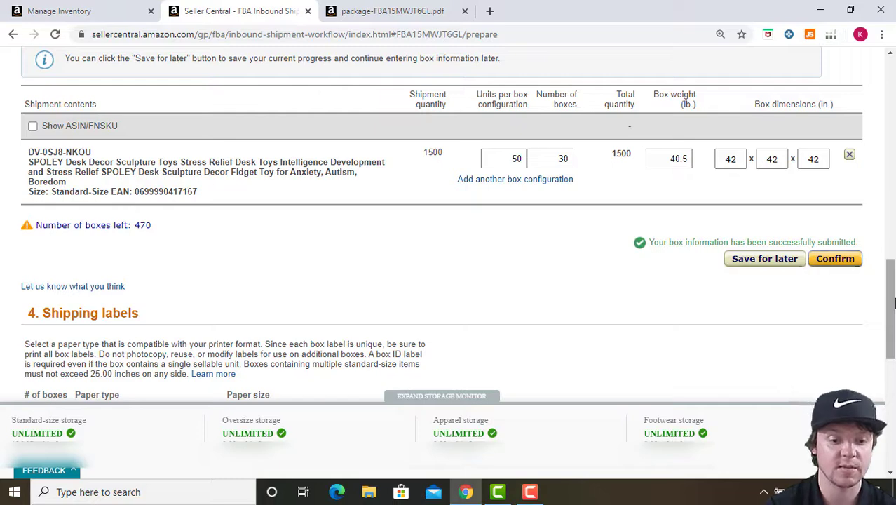
pyautogui.moveTo(893, 301); pyautogui.dragTo(893, 339)
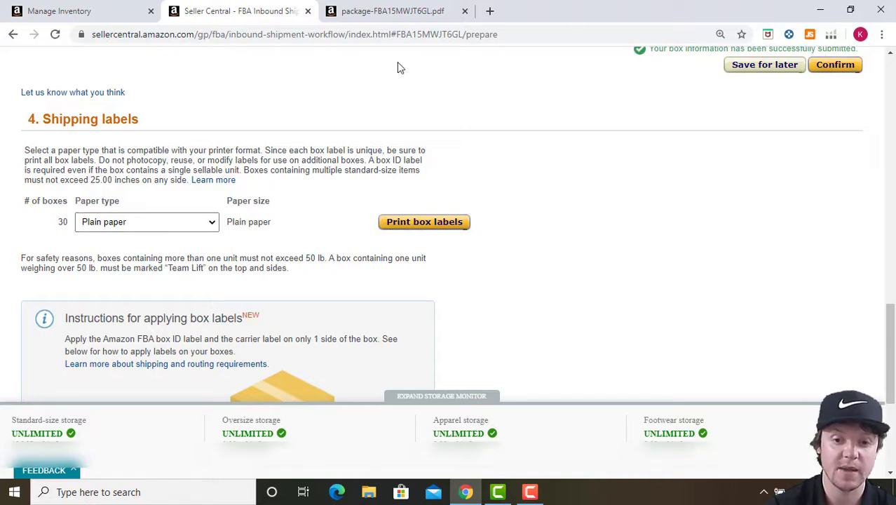
# View the box labels PDF, and return to the shipment to check the label instructions and completion option
pyautogui.click(399, 12)
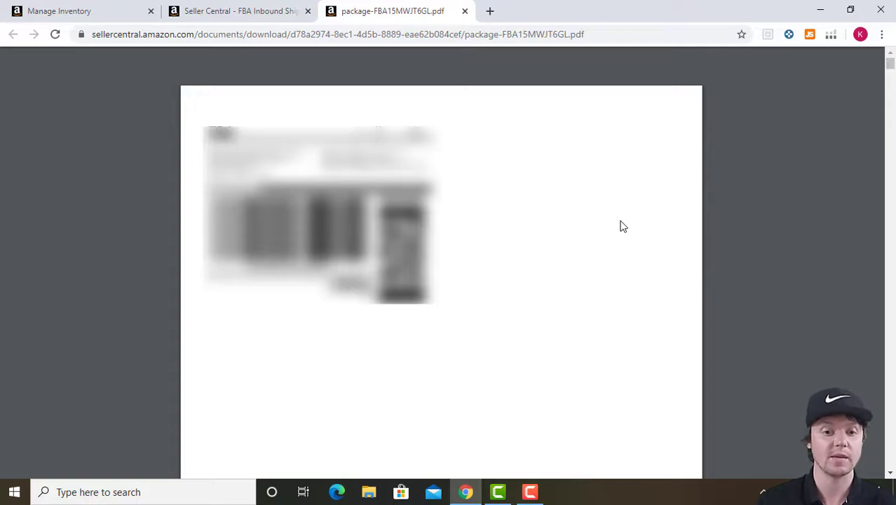
pyautogui.click(256, 9)
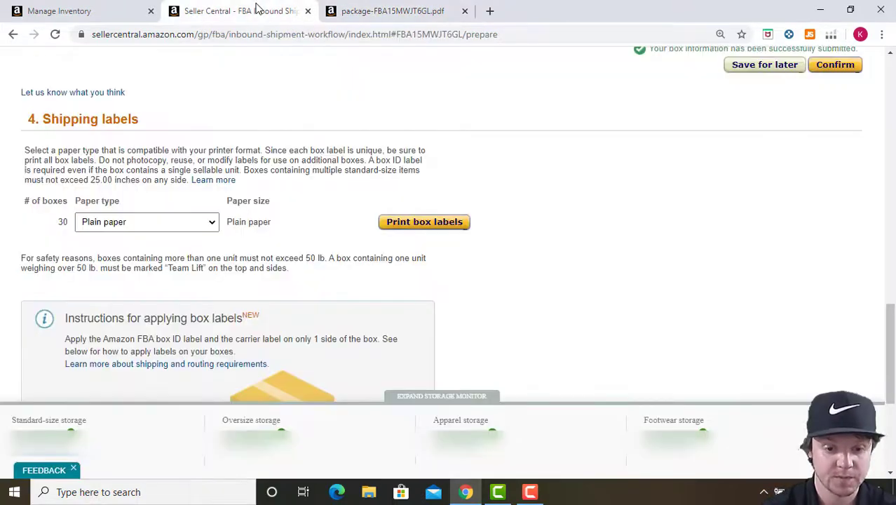
pyautogui.moveTo(893, 365); pyautogui.dragTo(892, 439)
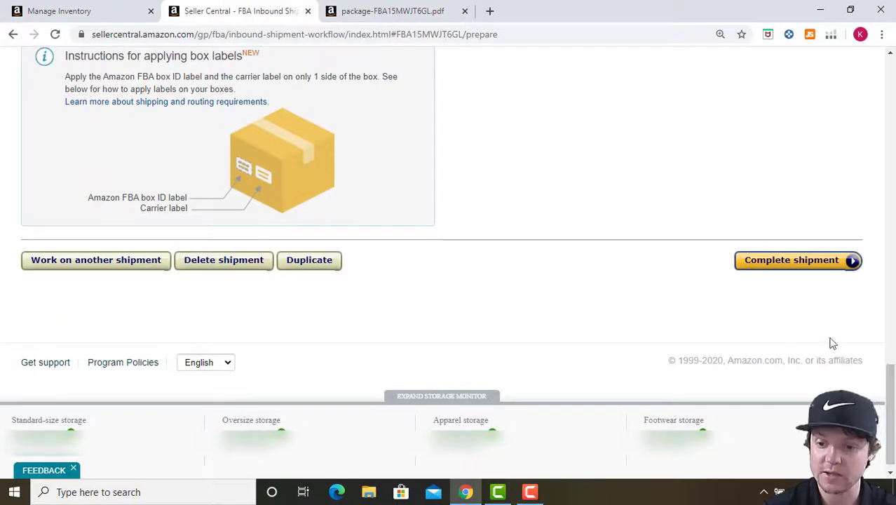